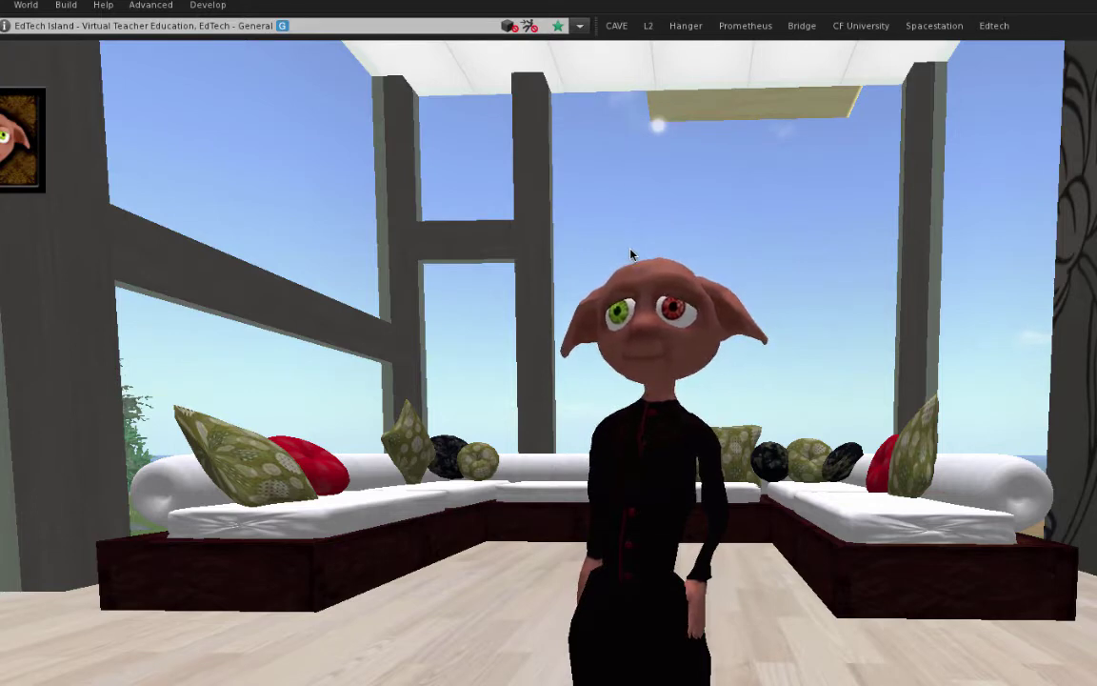
Start a landmark for the current EdTech Island location and title it Loft
click(28, 6)
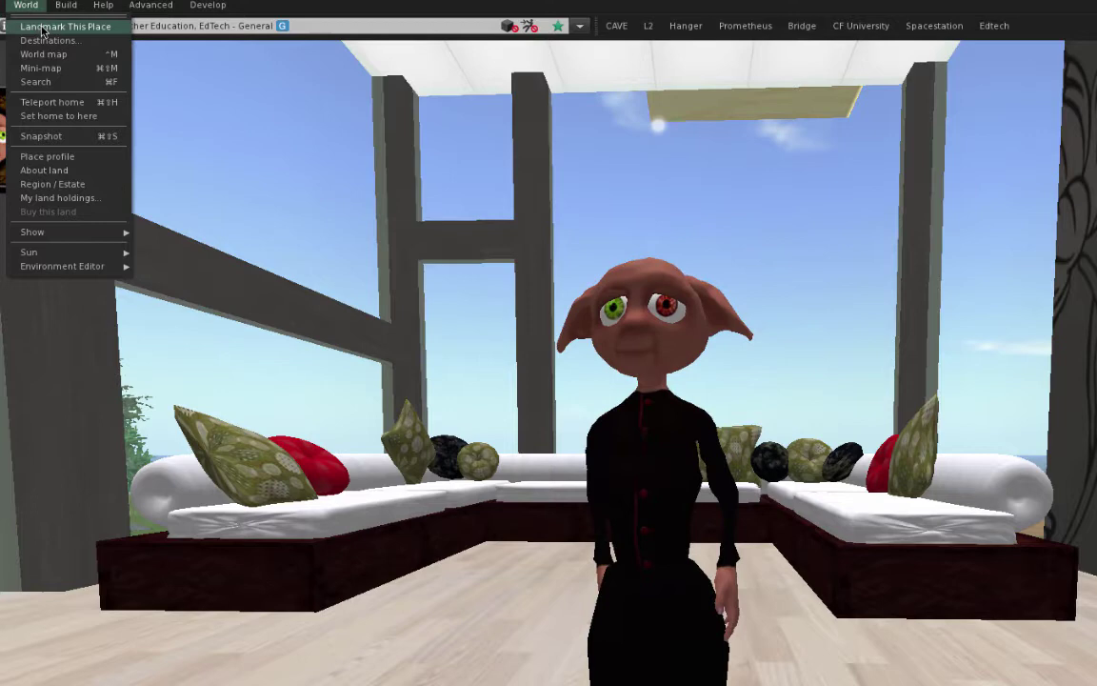
click(42, 28)
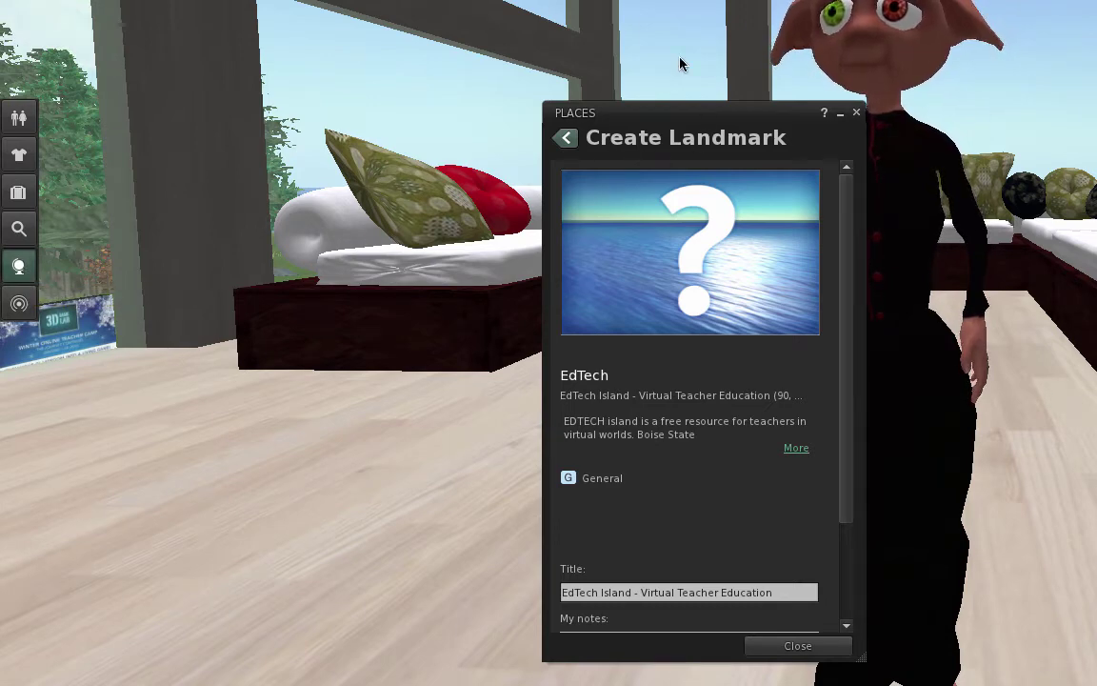
drag(665, 112, 415, 102)
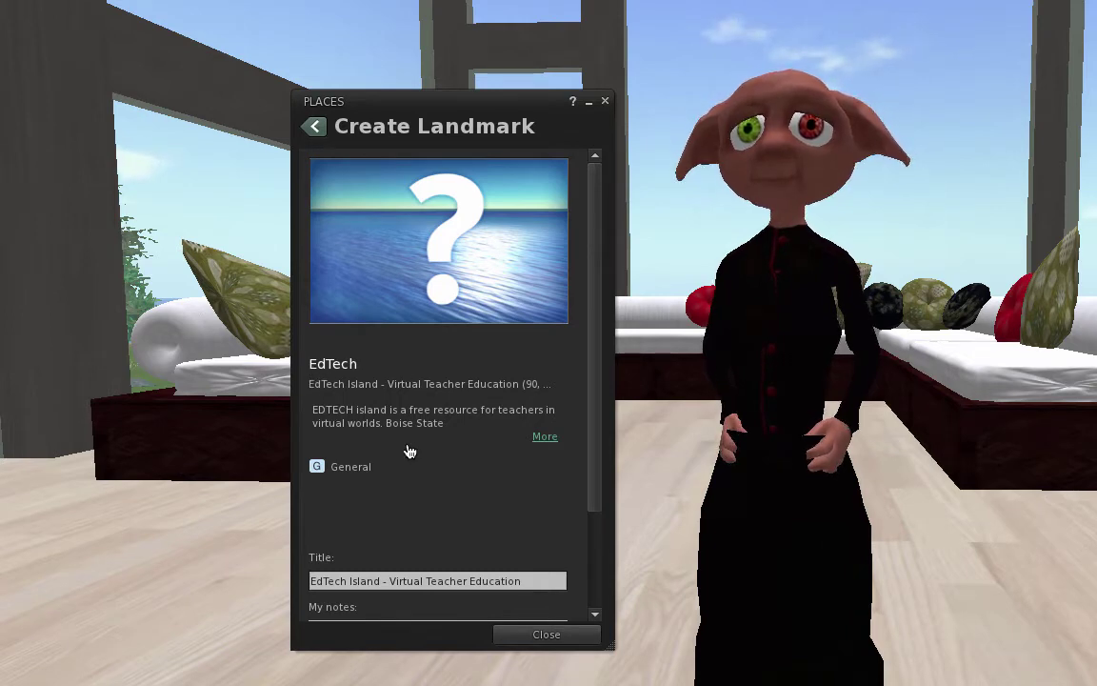
scroll(409, 451, down, 3)
scroll(409, 451, down, 1)
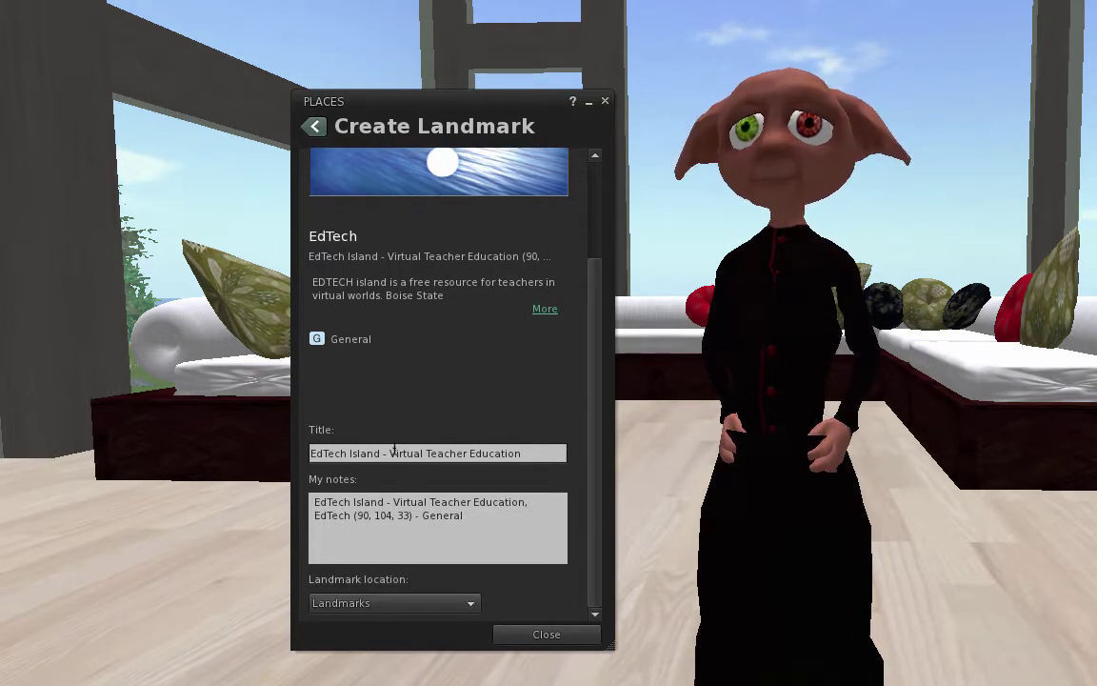
click(396, 457)
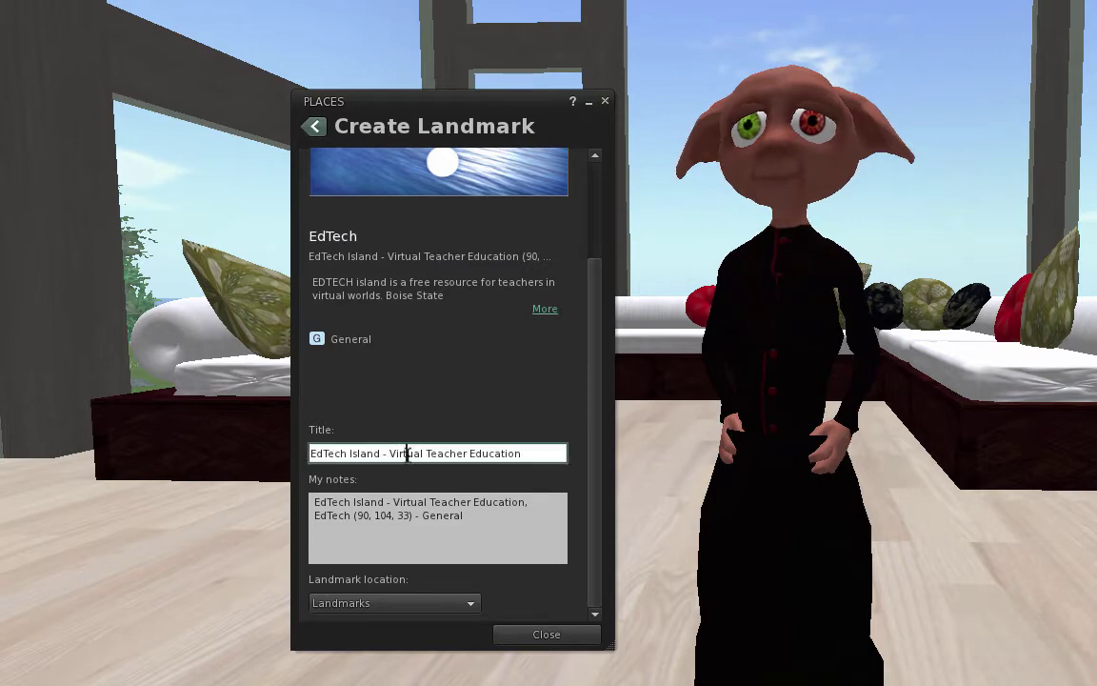
double_click(407, 454)
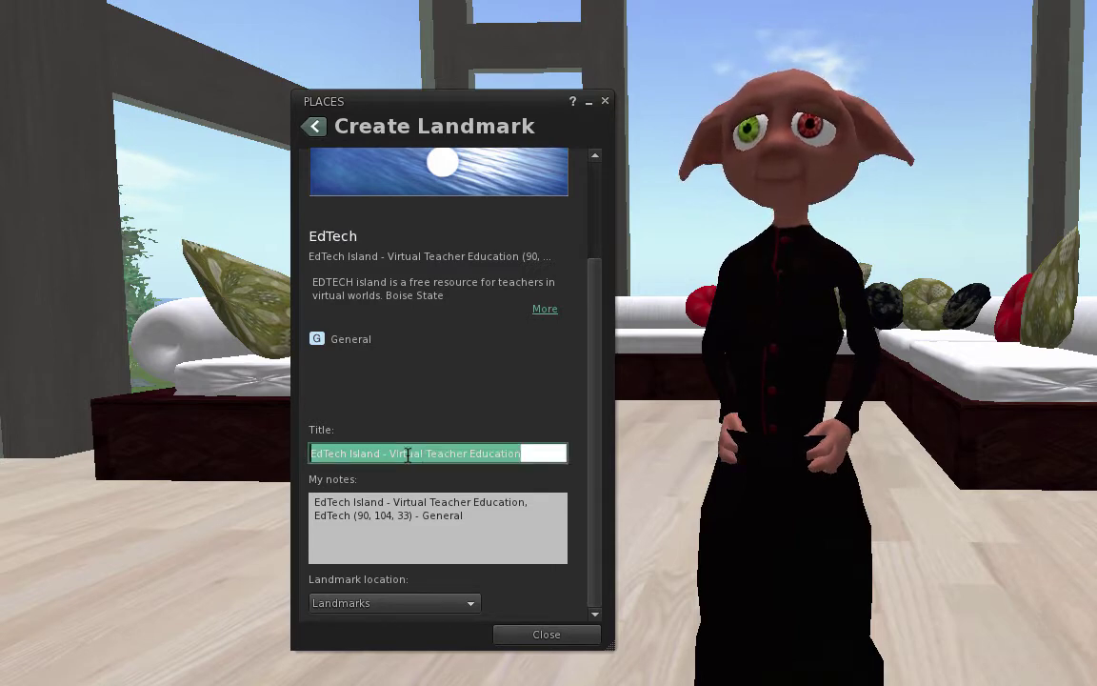
text(Loft)
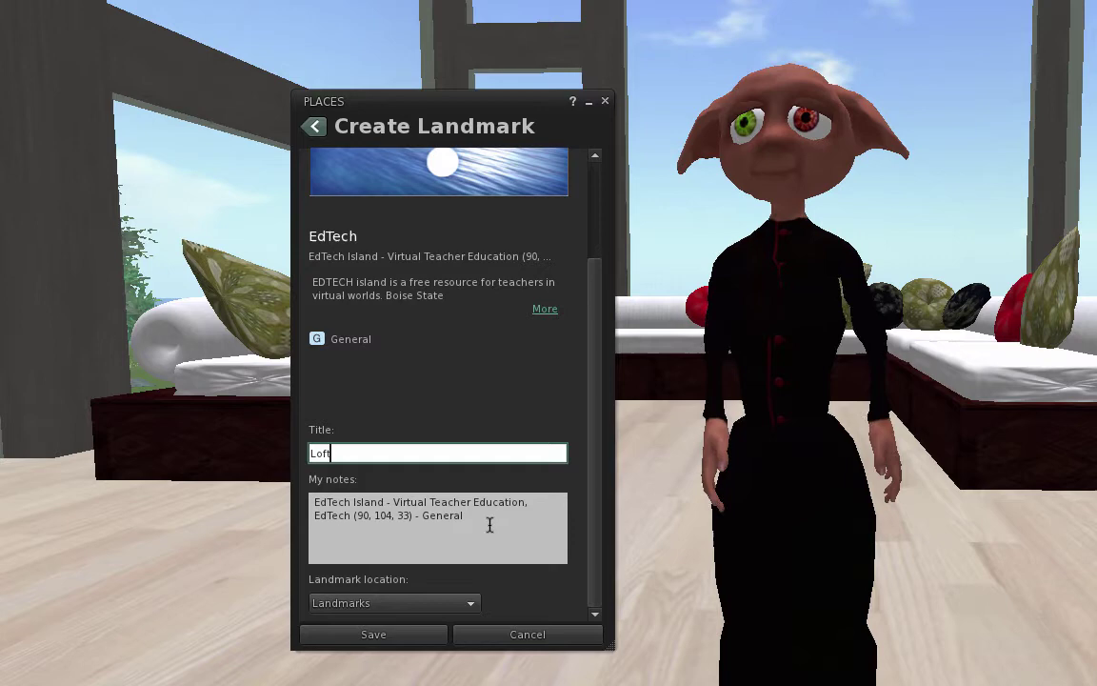
Set the landmark location to My Favorites and save the landmark
click(473, 606)
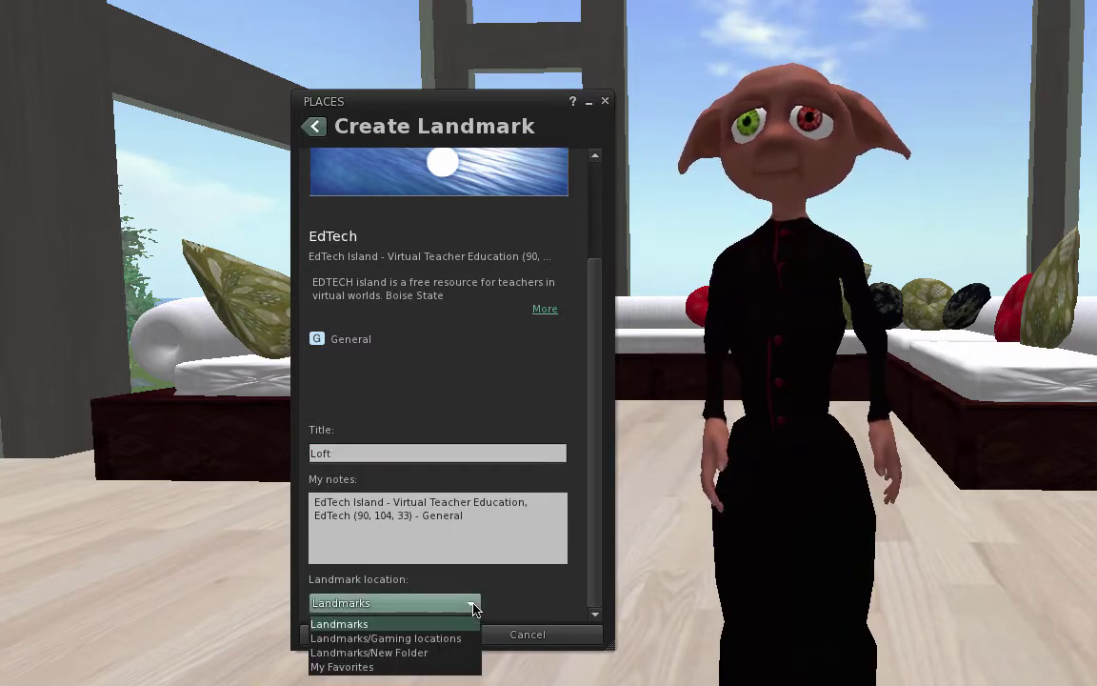
click(419, 667)
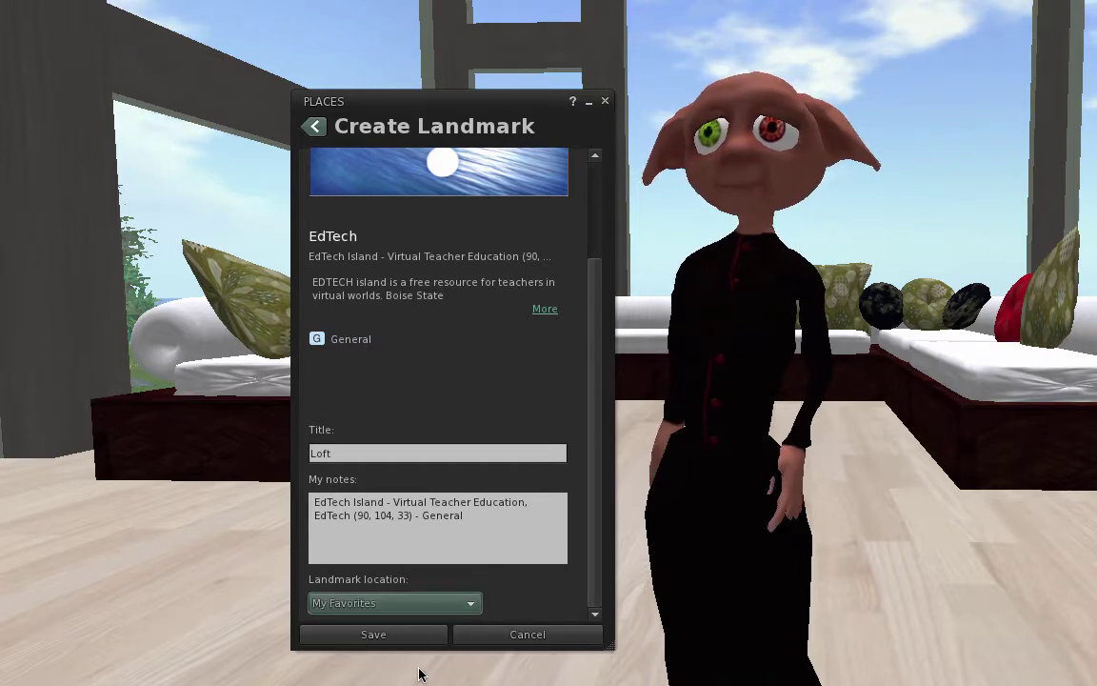
click(366, 636)
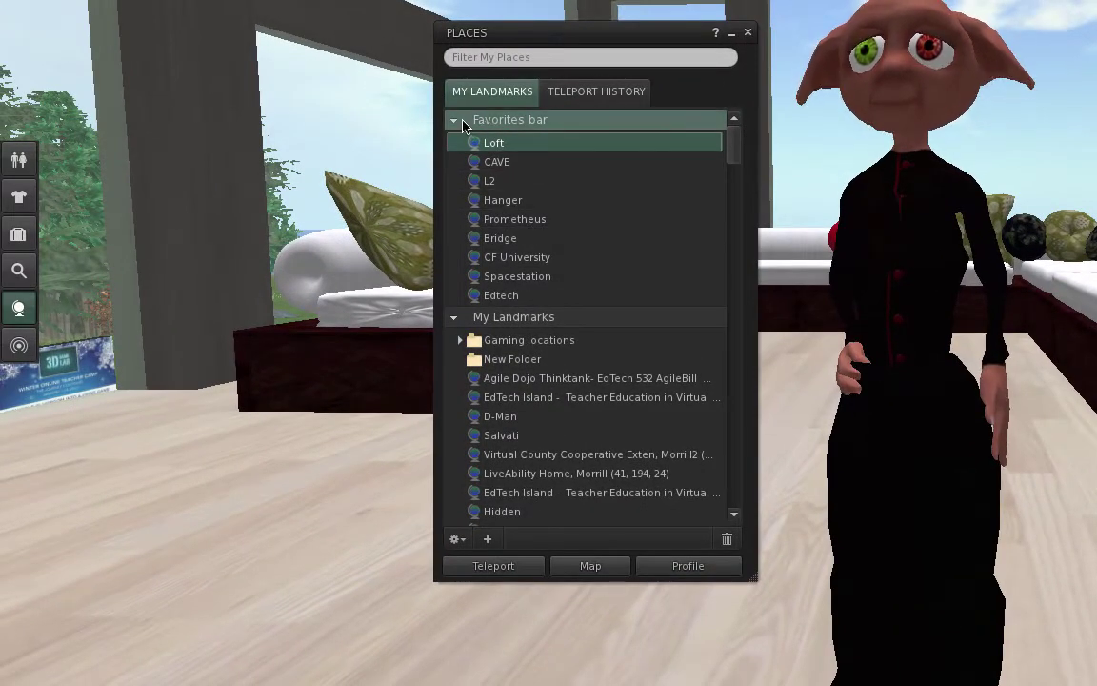
Collapse all the landmark groups, expand only the Favorites bar group, and select the Loft landmark in it
click(454, 120)
click(453, 142)
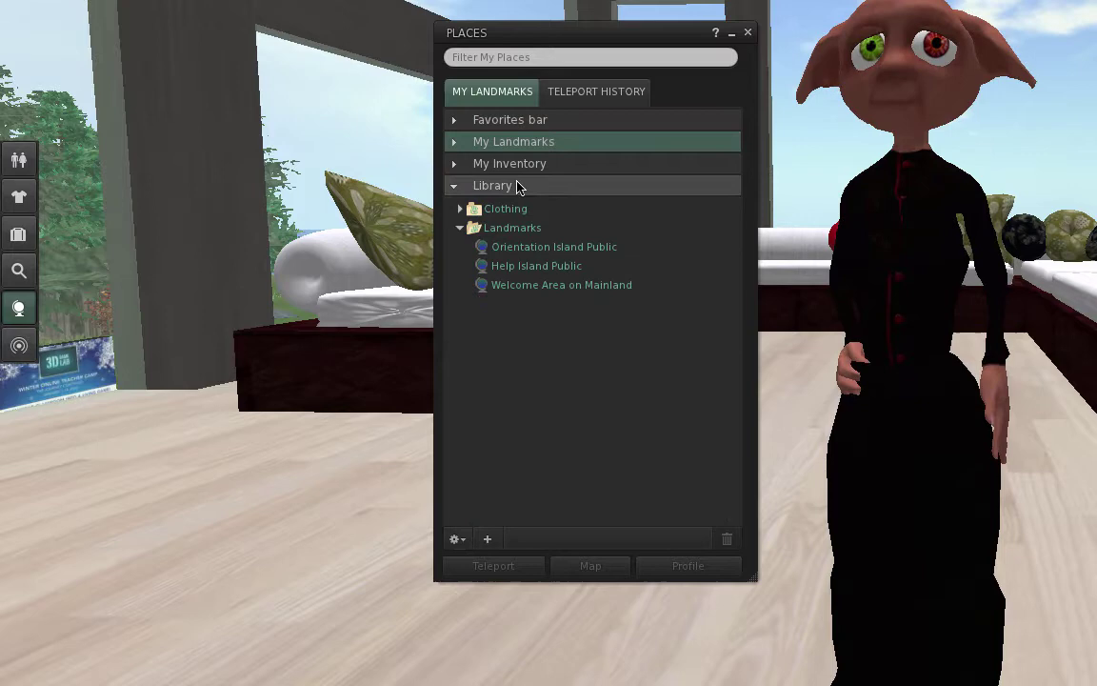
click(454, 185)
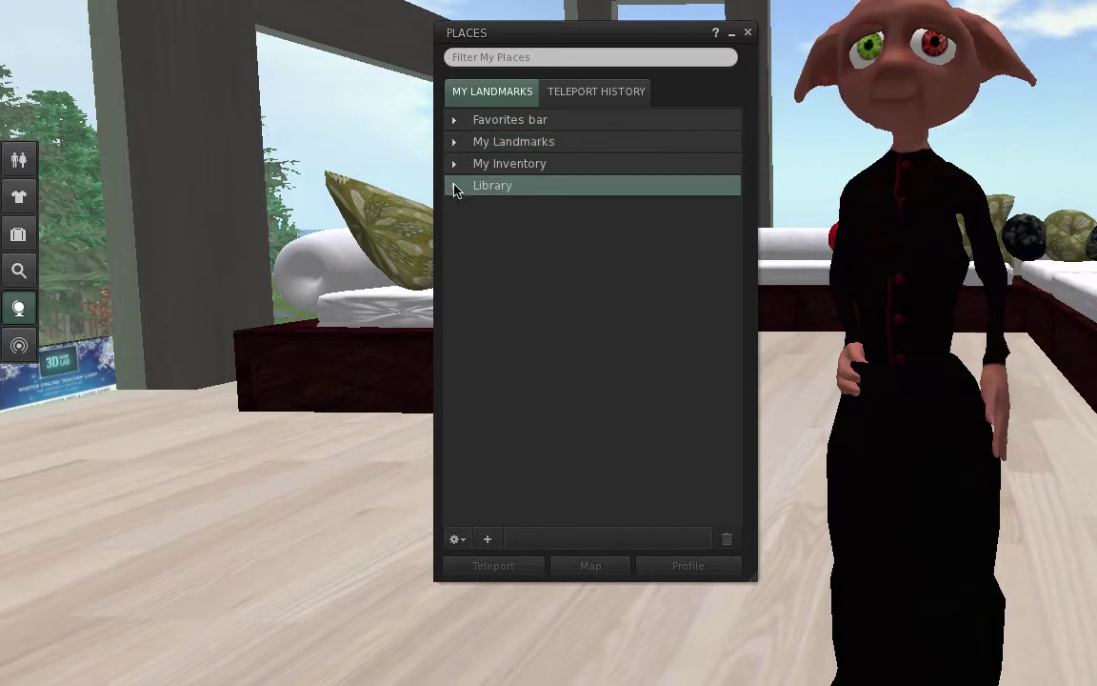
click(456, 122)
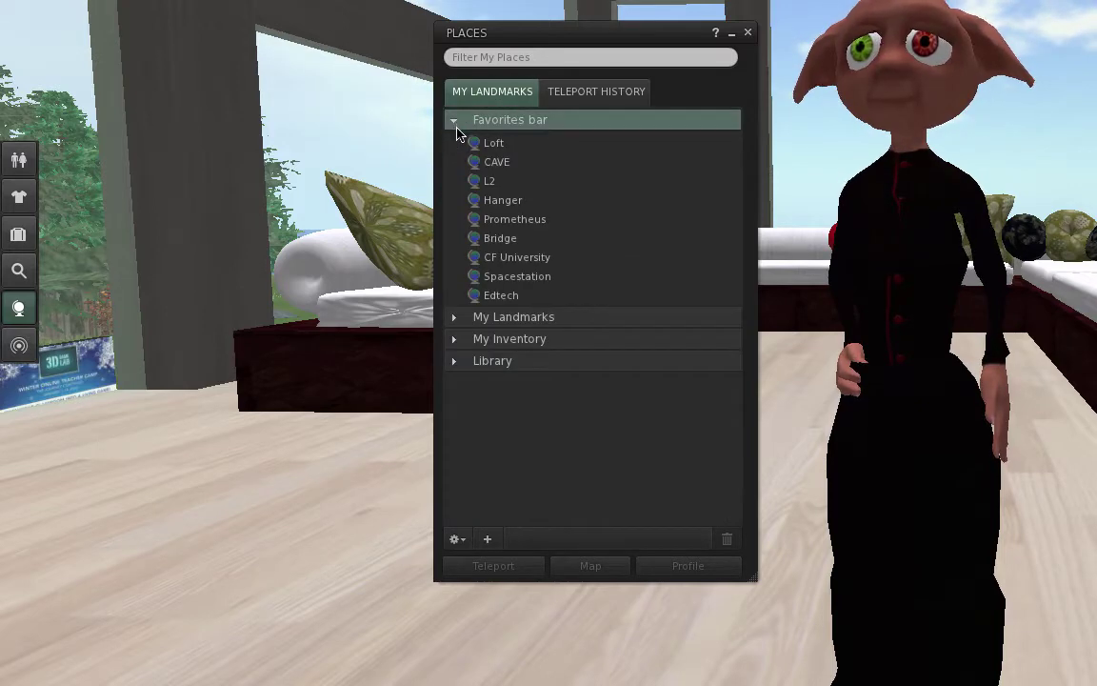
click(559, 284)
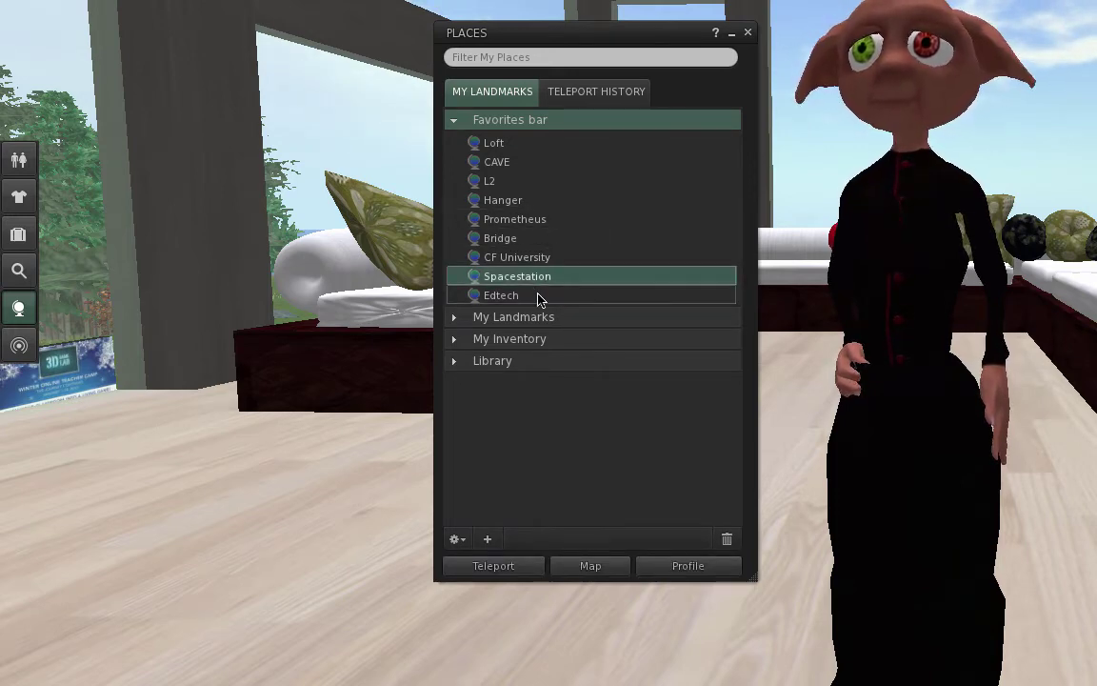
click(501, 149)
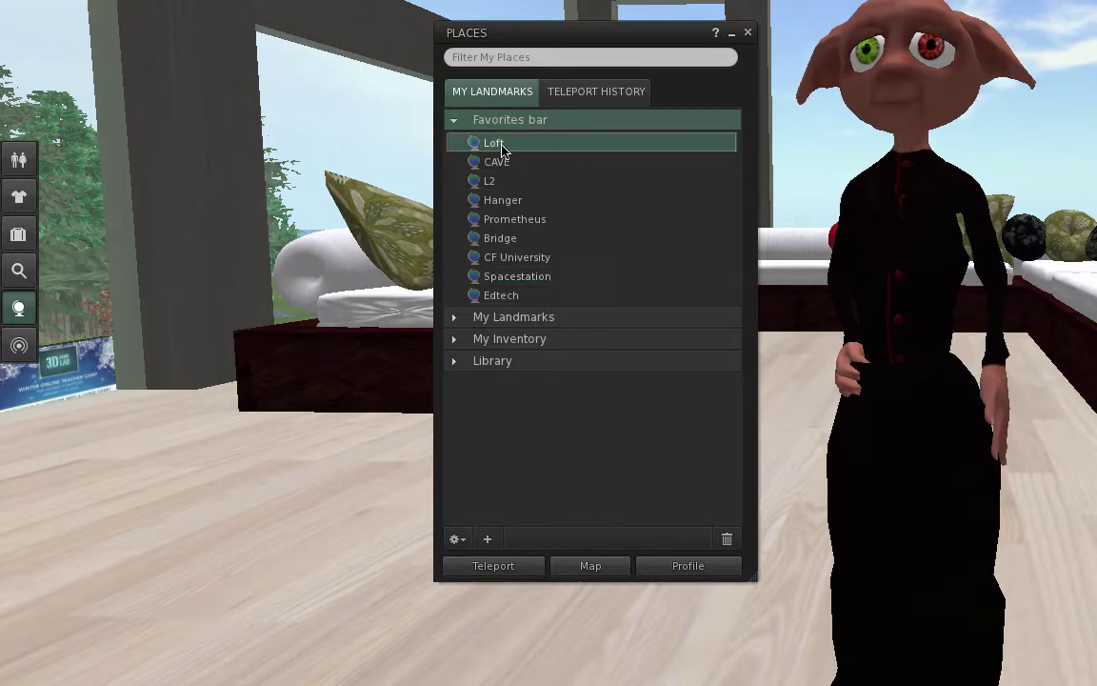
Look through the My Landmarks list and show the Ars Simulacra landmark on the map, finally closing the Places window
click(453, 318)
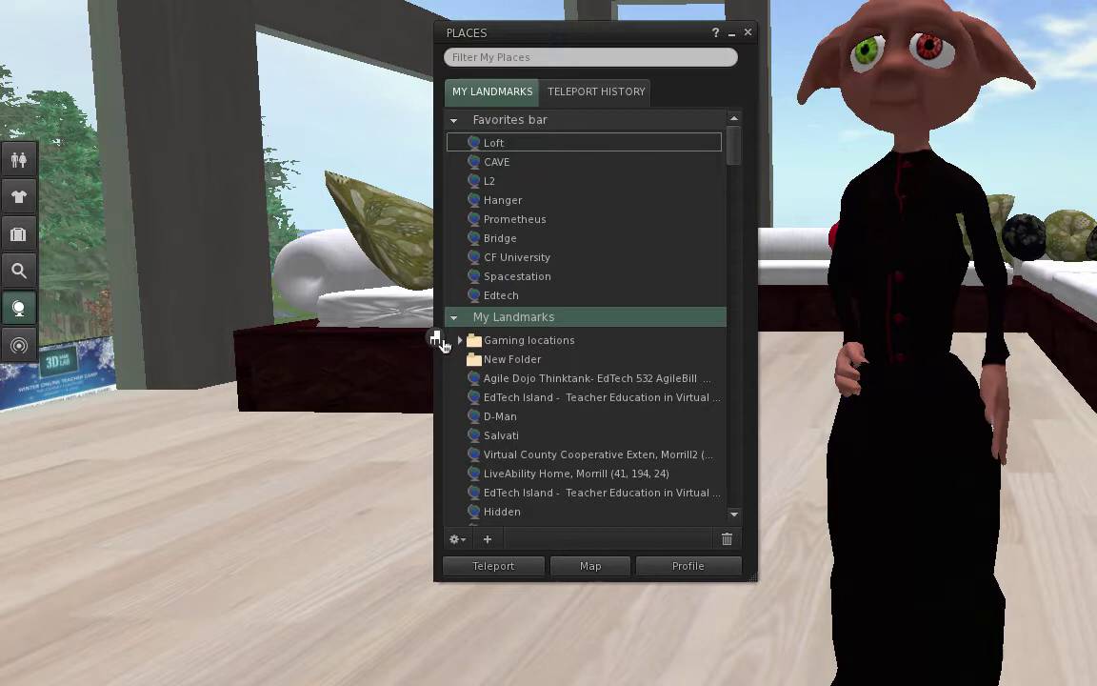
scroll(613, 443, down, 5)
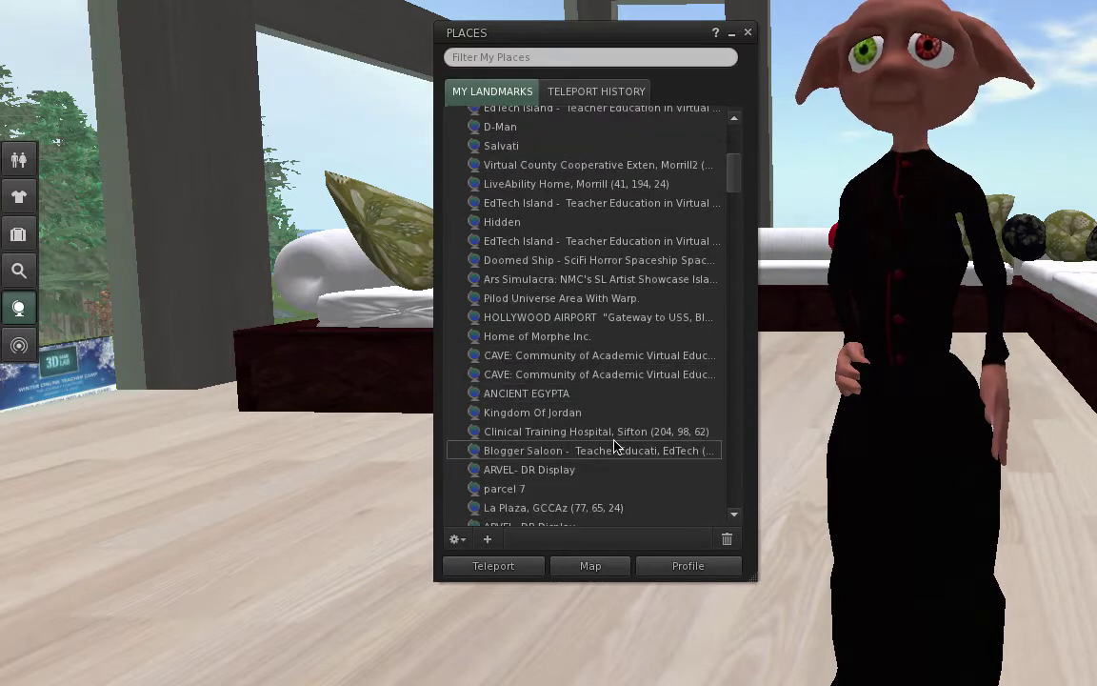
scroll(614, 446, down, 1)
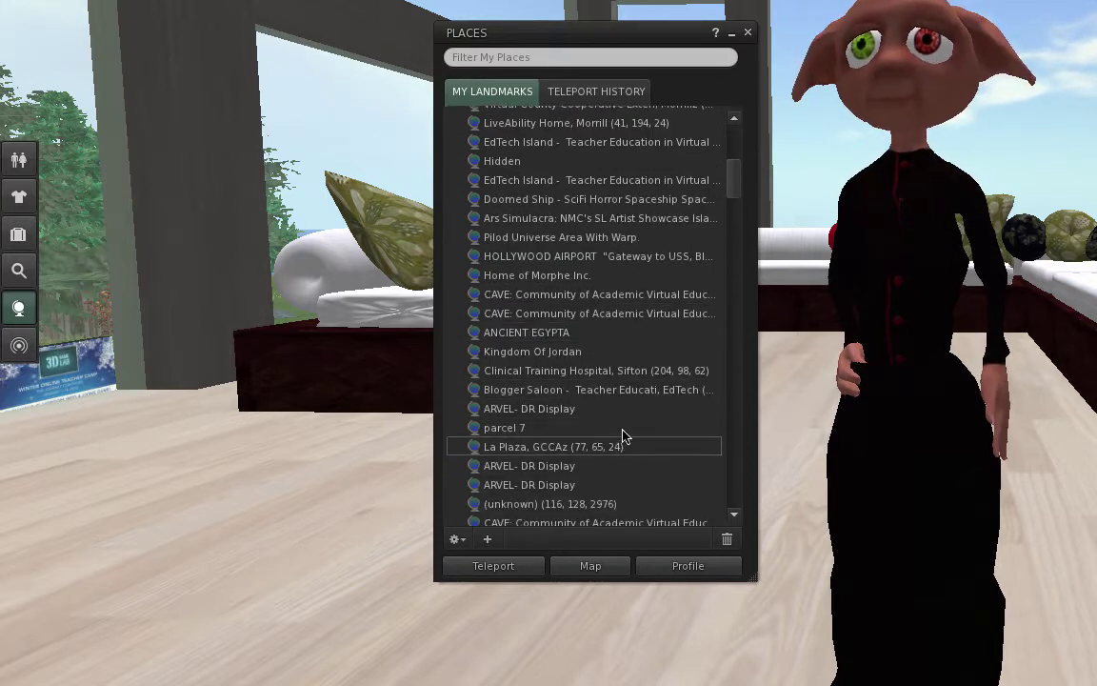
scroll(621, 436, up, 3)
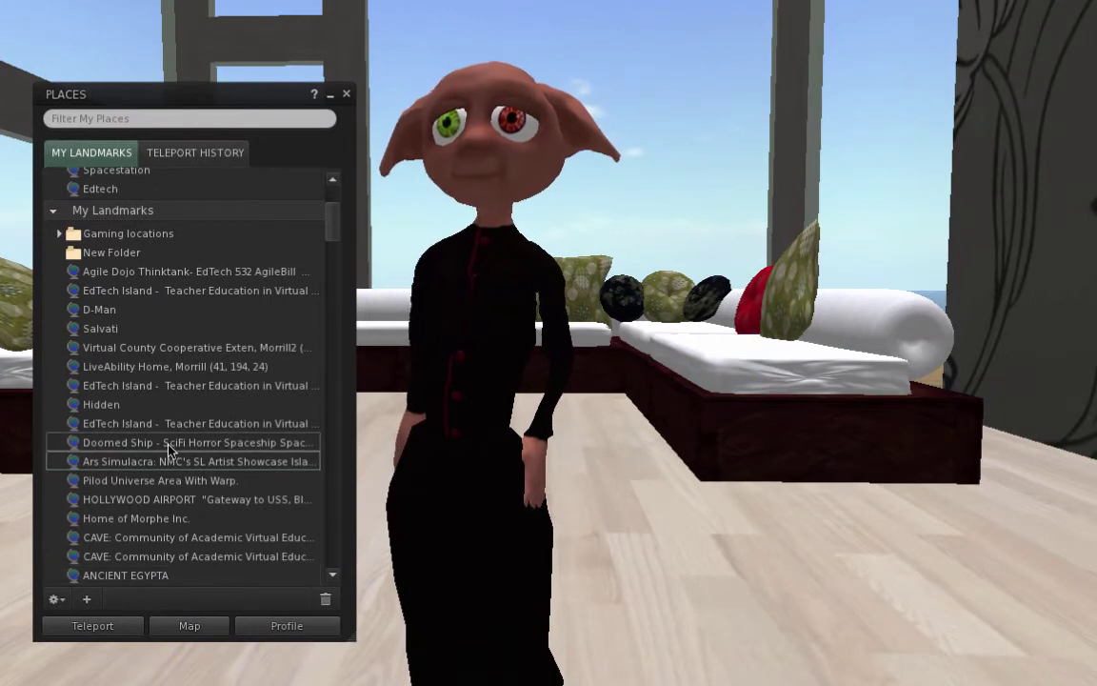
click(110, 463)
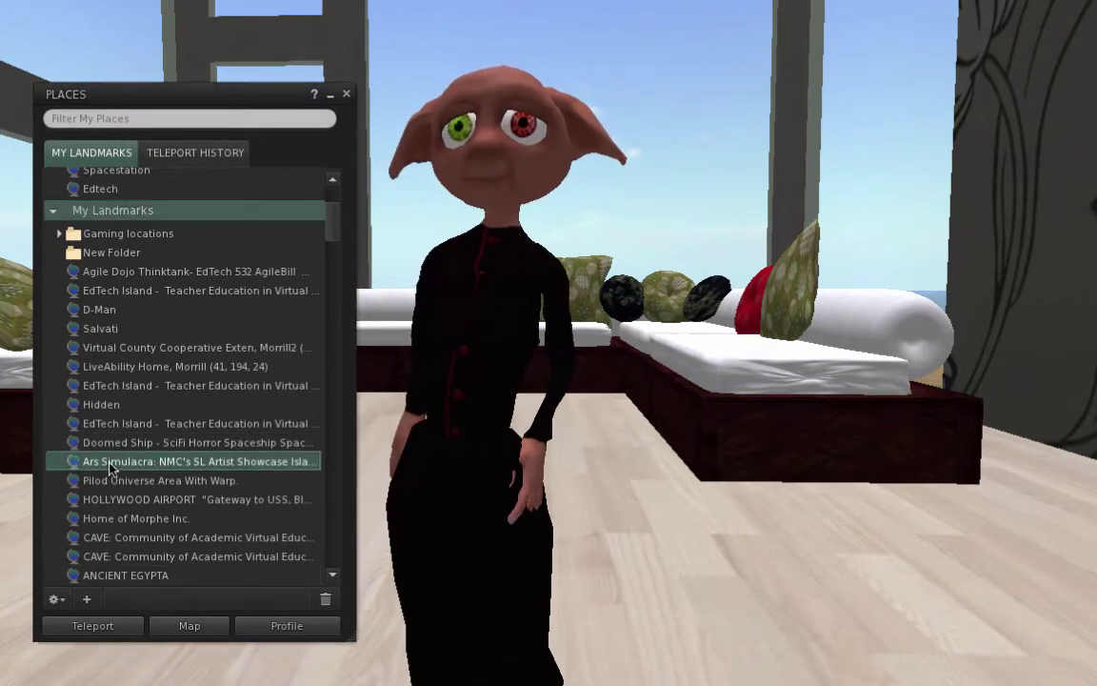
click(186, 625)
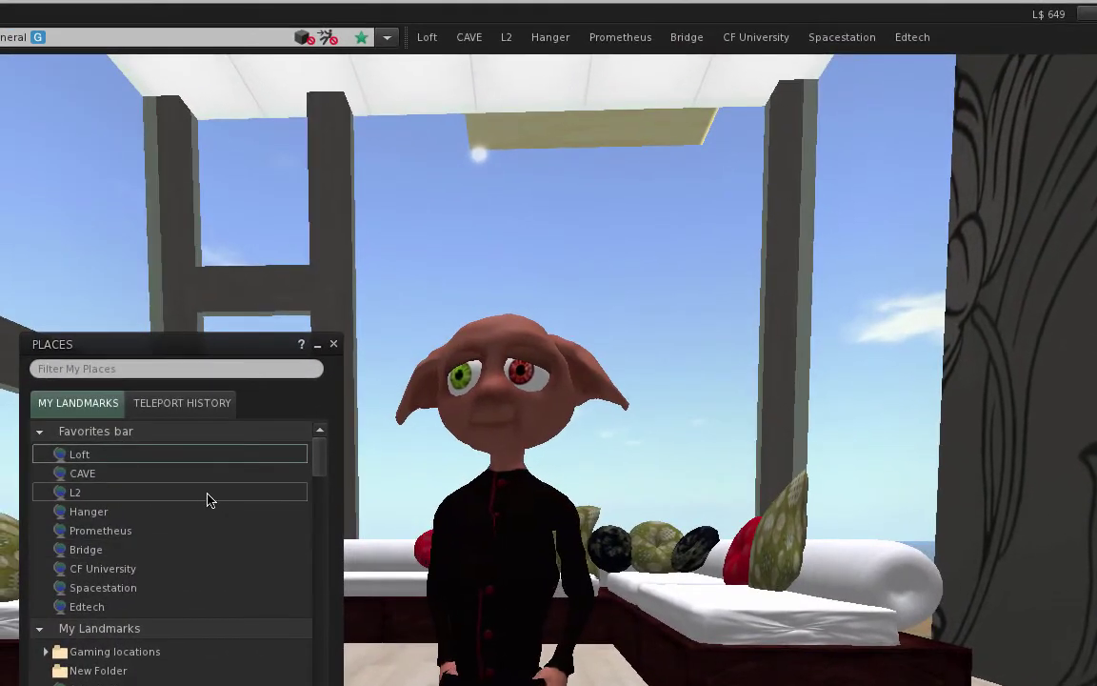
click(332, 344)
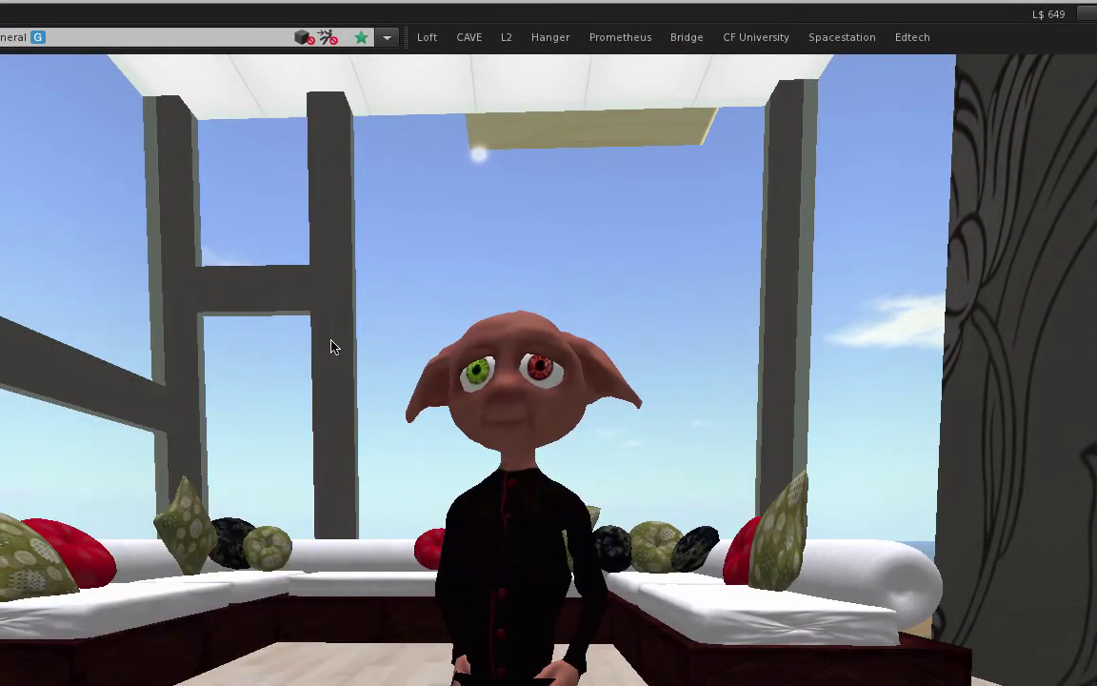
Teleport to the Prometheus favorite and turn the avatar to look around the station
click(600, 43)
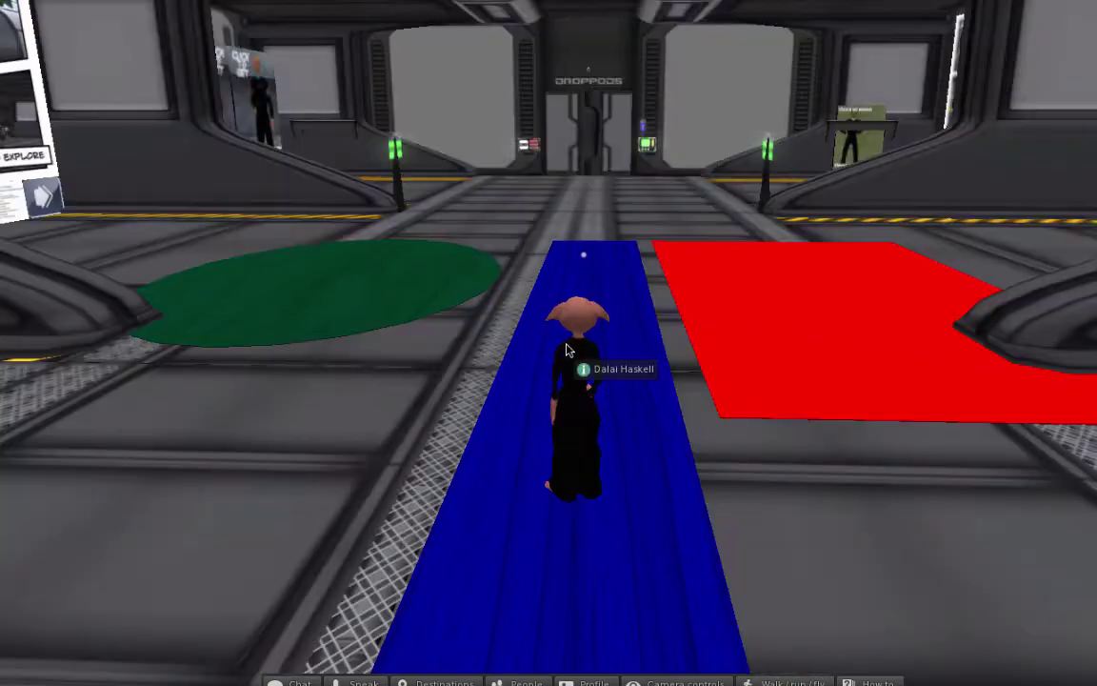
key(Left)
key(Left)
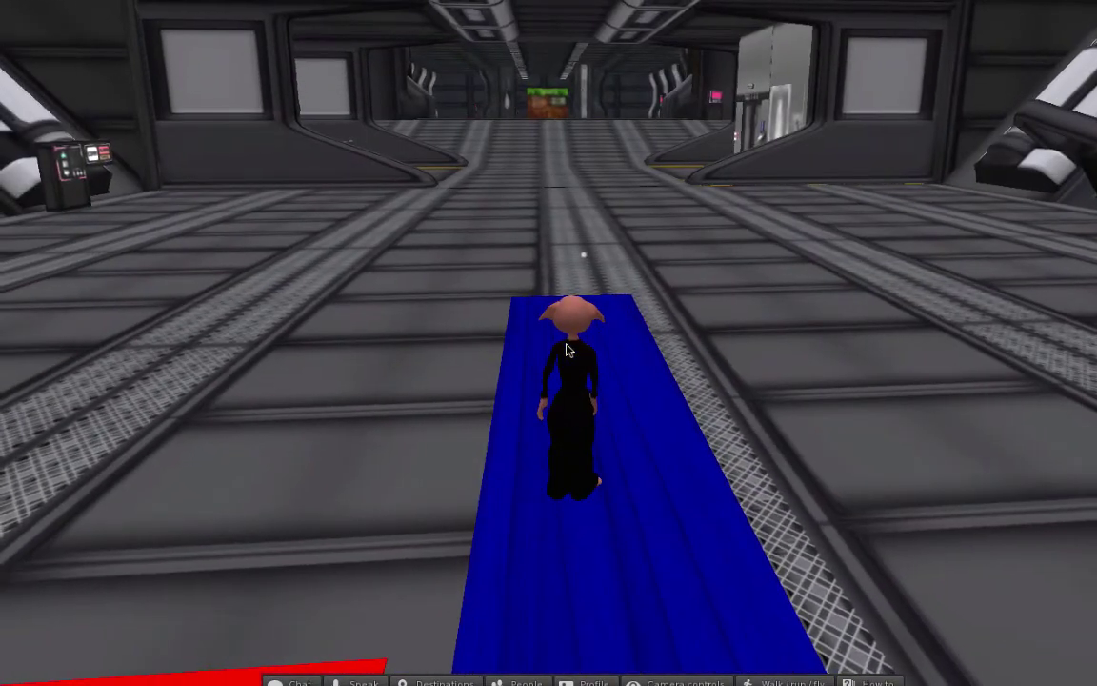
key(Right)
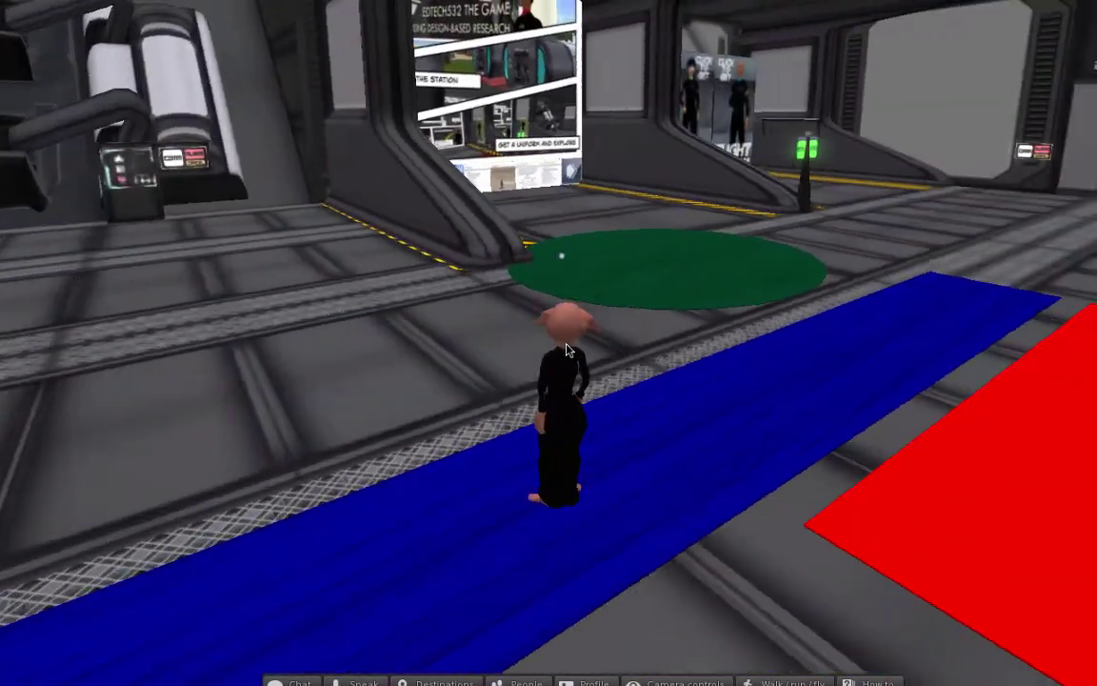
key(Right)
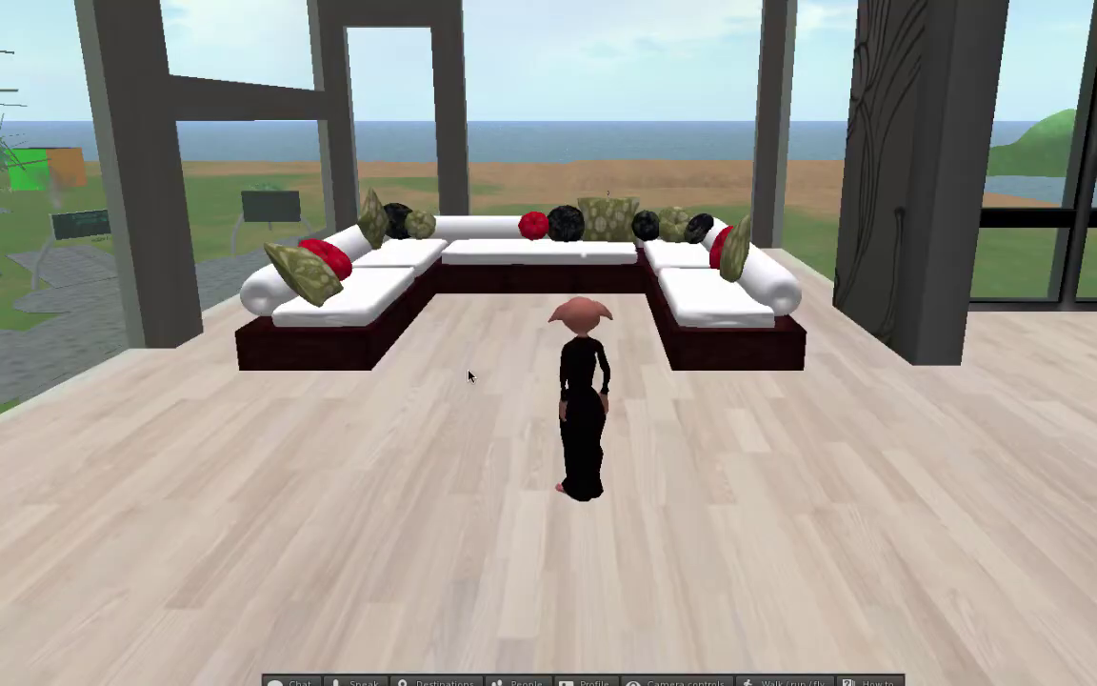
Browse the categories in the Destinations guide from What's Hot Now through Premium and back
key(Right)
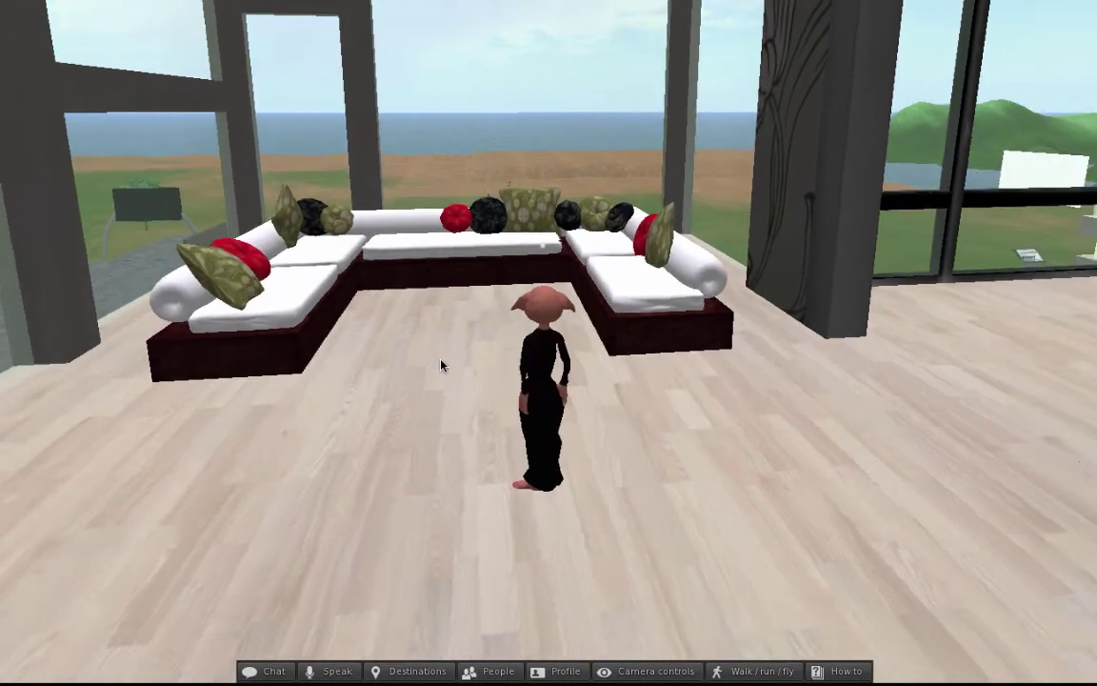
key(Left)
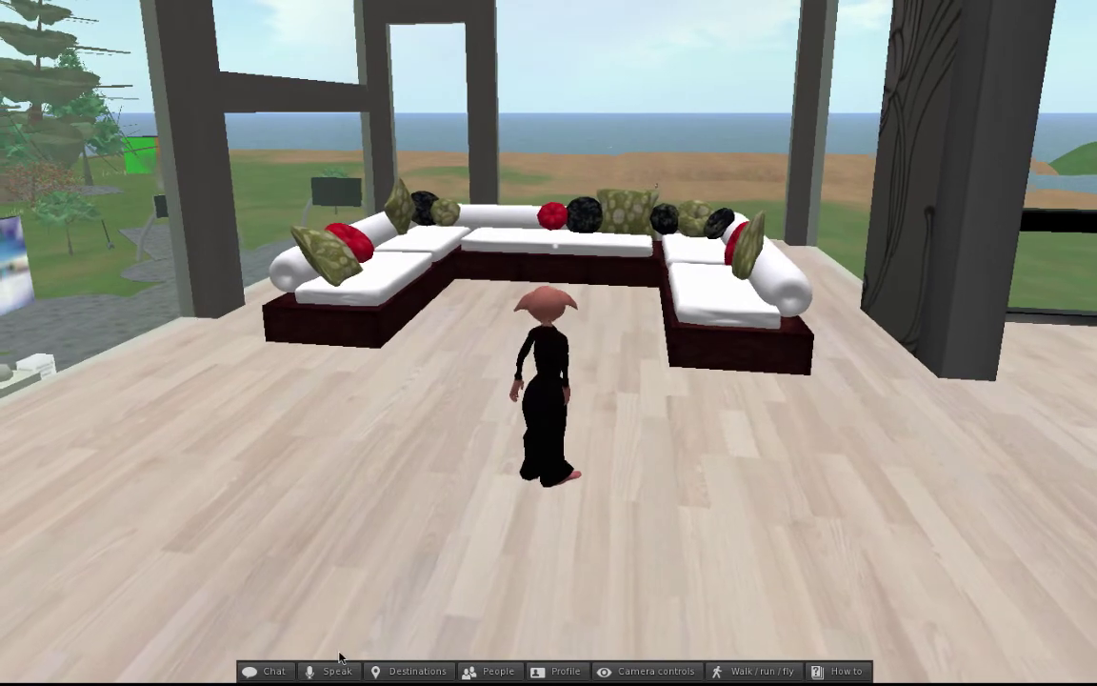
click(419, 672)
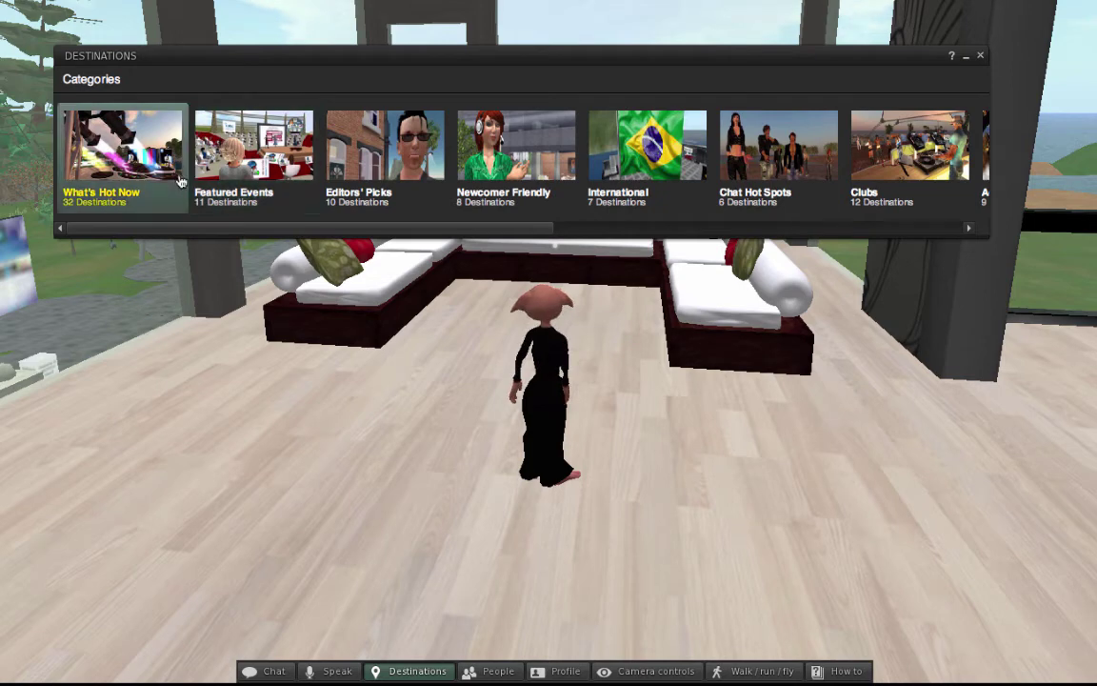
click(571, 229)
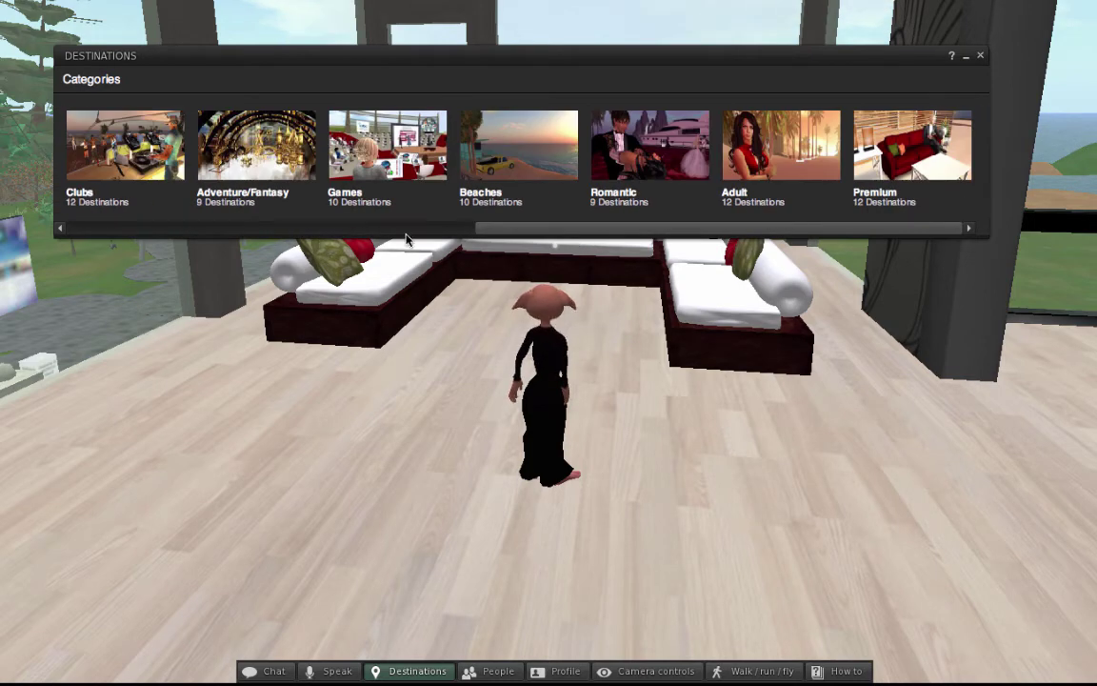
click(181, 229)
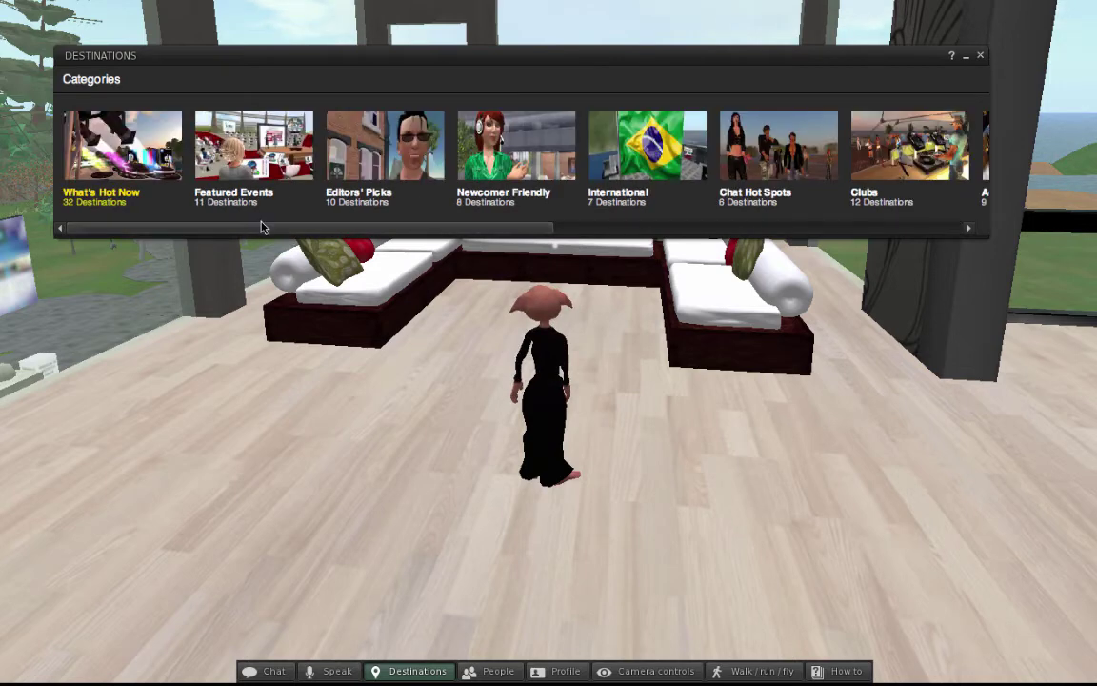
drag(265, 232, 235, 233)
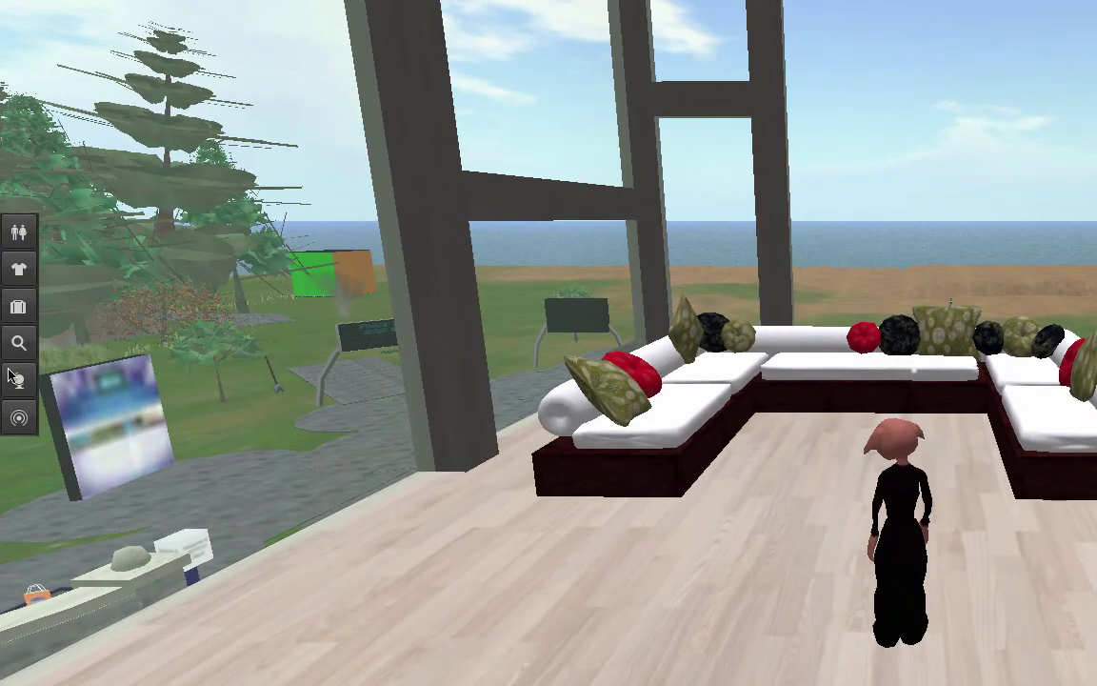
Add a new folder named Fun under My Landmarks
click(12, 377)
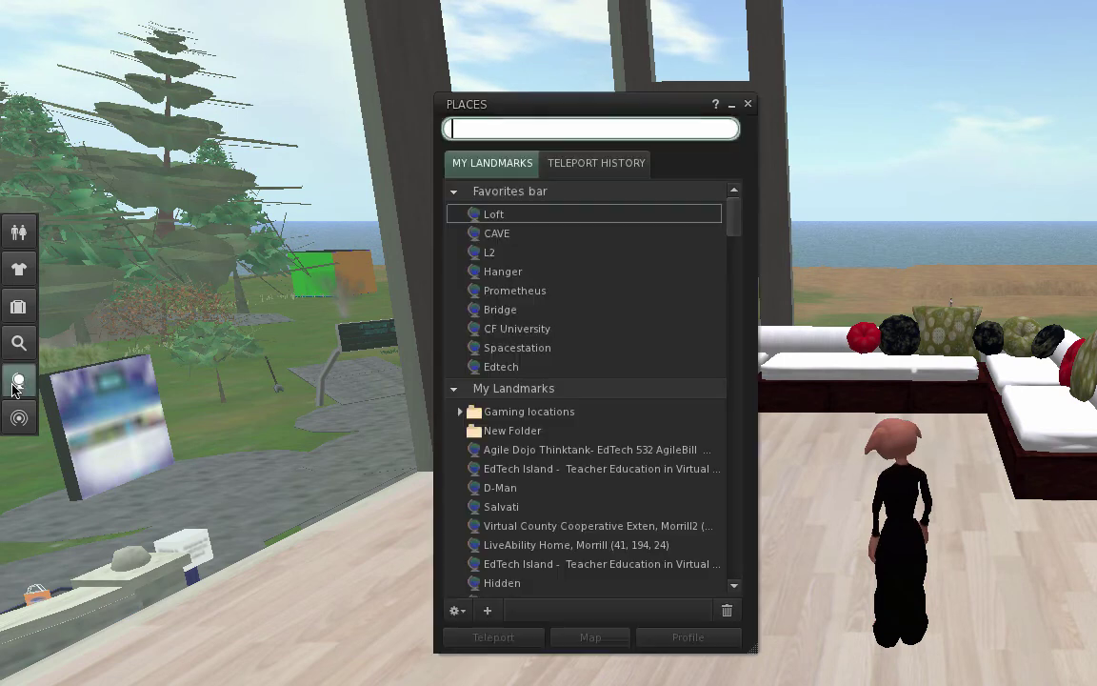
click(488, 611)
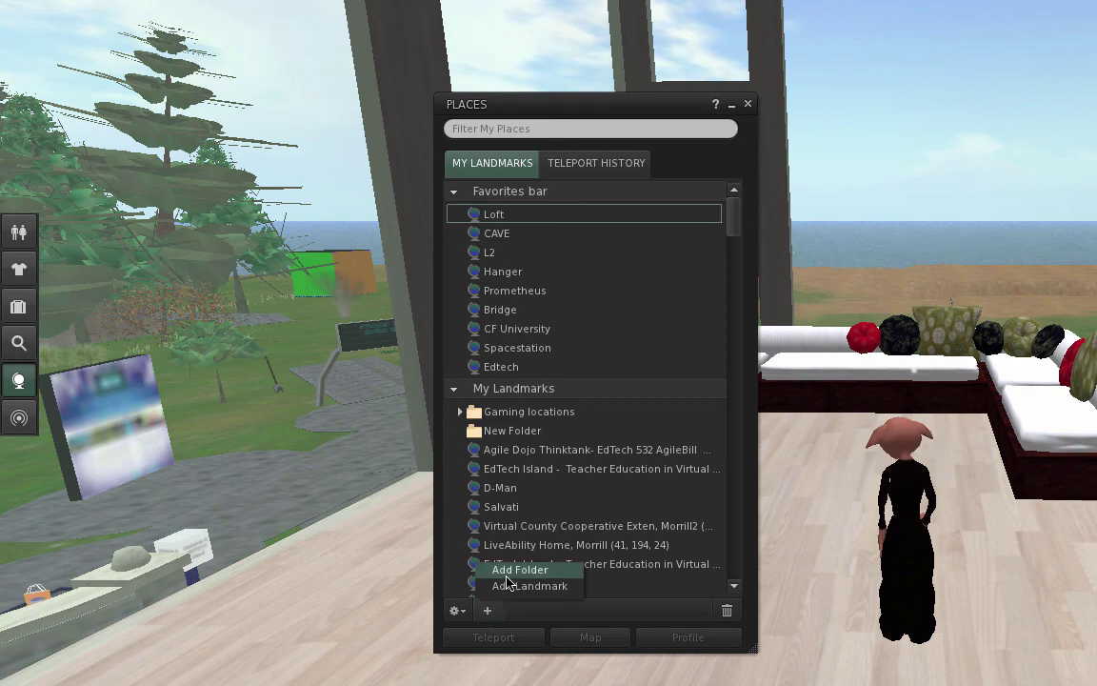
click(506, 572)
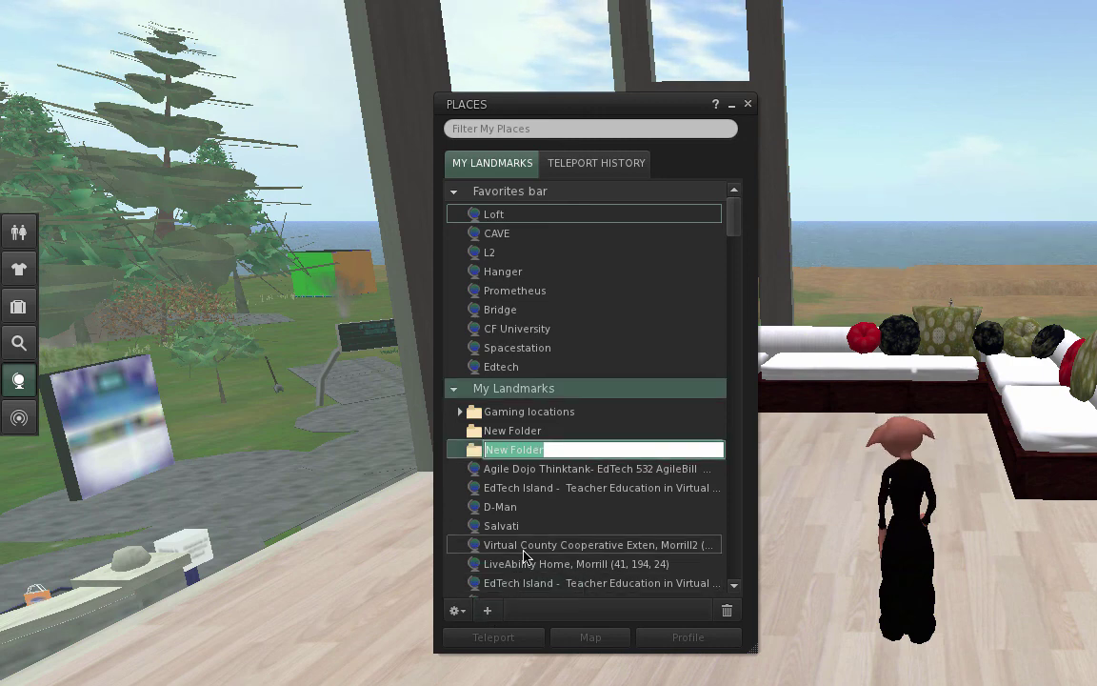
text(Fun)
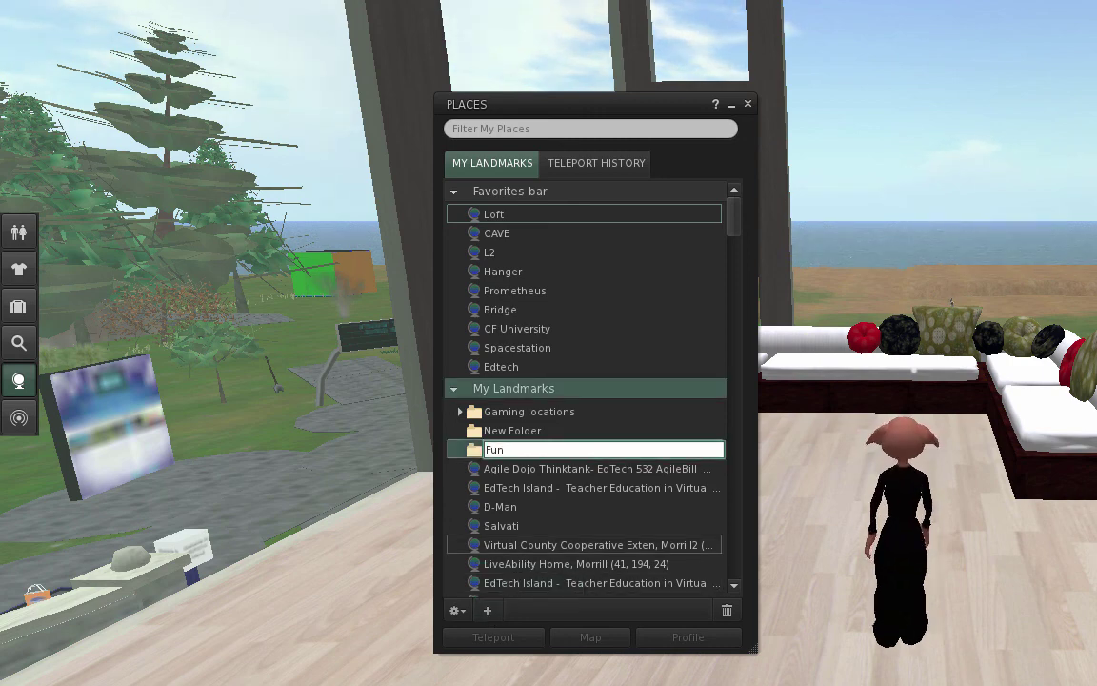